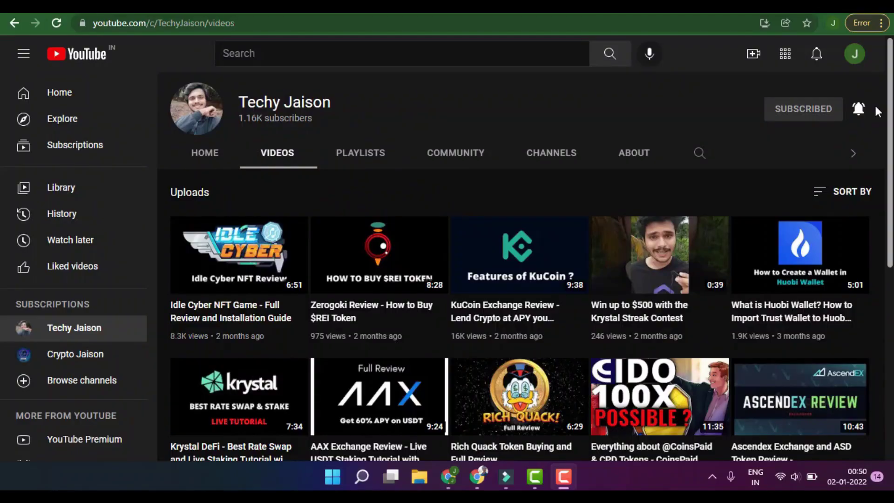
Step: Scroll down the YouTube channel's Videos list to browse its older uploads
{"action": "scroll", "coordinate": [877, 122], "scroll_direction": "down", "scroll_amount": 1}
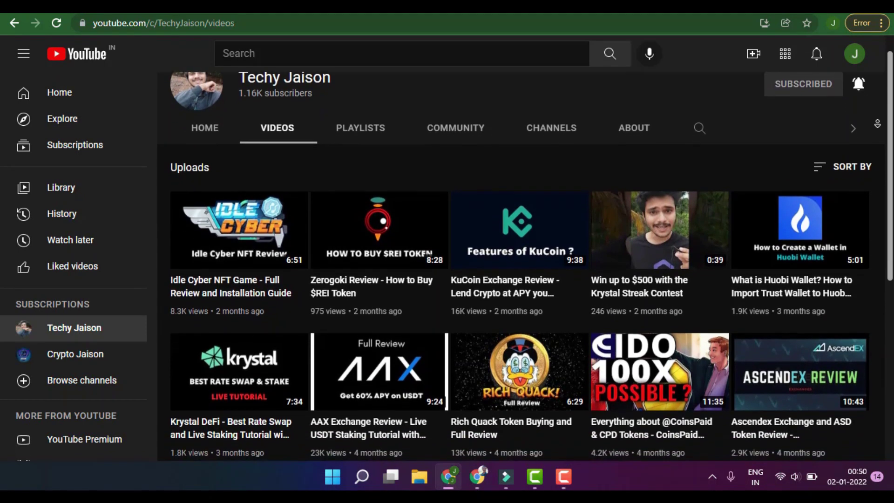
{"action": "scroll", "coordinate": [877, 124], "scroll_direction": "down", "scroll_amount": 1}
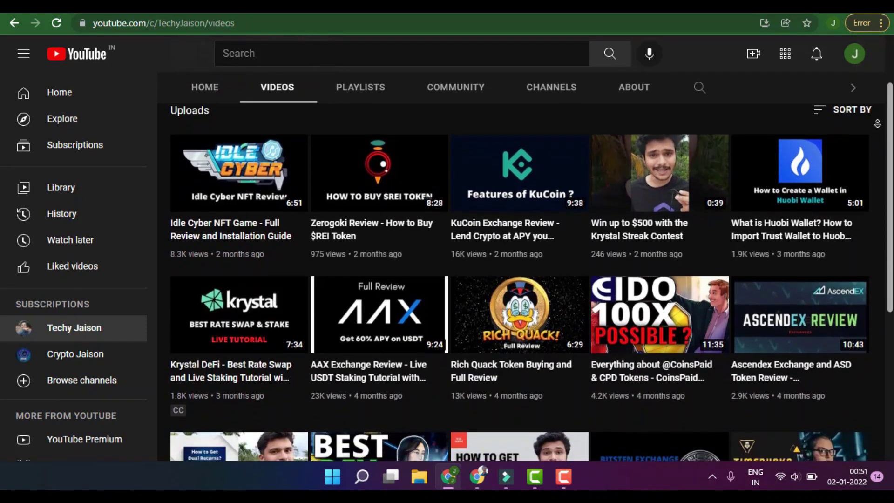
{"action": "scroll", "coordinate": [877, 123], "scroll_direction": "down", "scroll_amount": 1}
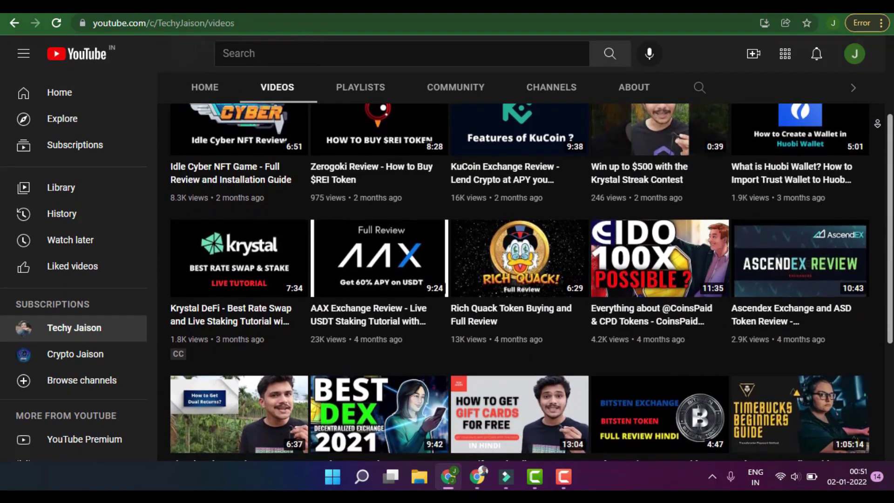
{"action": "scroll", "coordinate": [877, 123], "scroll_direction": "down", "scroll_amount": 1}
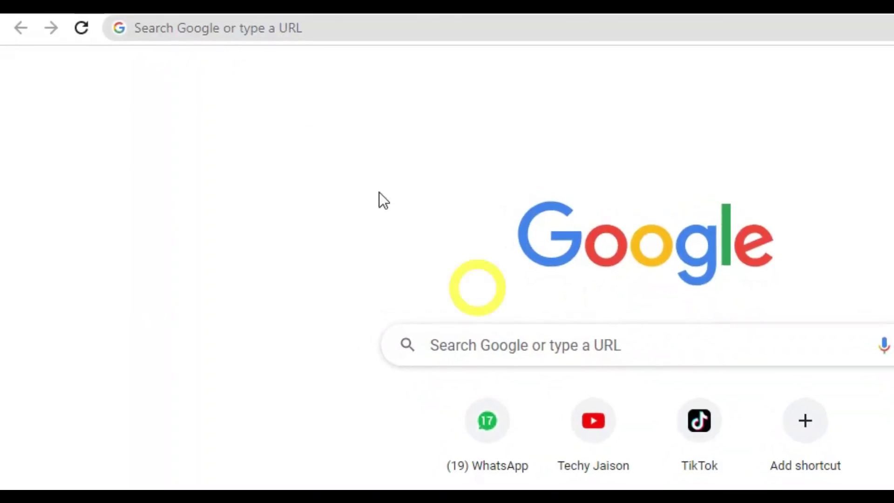
Step: Paste the vancattoken.com address into Chrome to load the Vancat Token website
{"action": "left_click", "coordinate": [518, 18]}
{"action": "right_click", "coordinate": [531, 21]}
{"action": "left_click", "coordinate": [552, 175]}
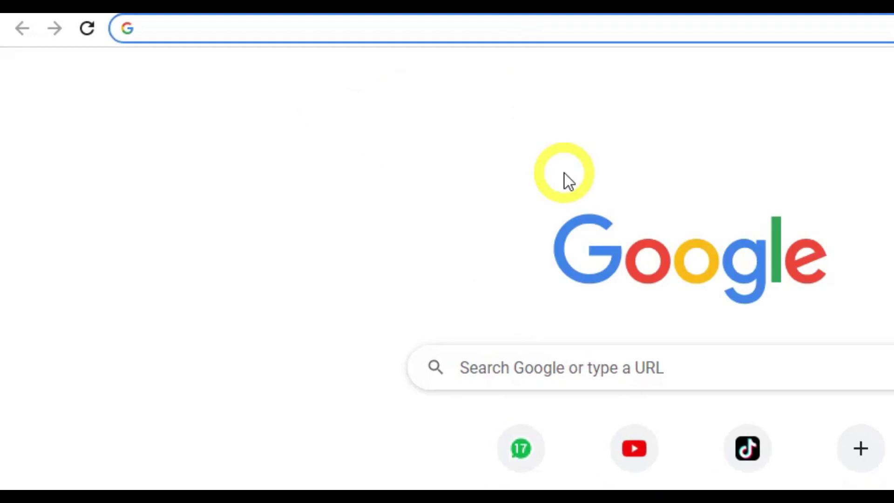
{"action": "left_click", "coordinate": [571, 29]}
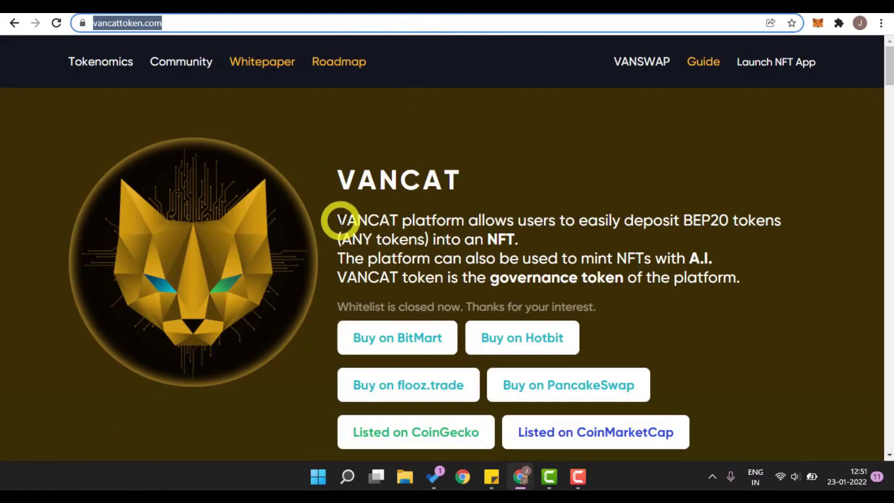
{"action": "left_click", "coordinate": [623, 390]}
{"action": "left_click_drag", "start_coordinate": [341, 220], "coordinate": [689, 220]}
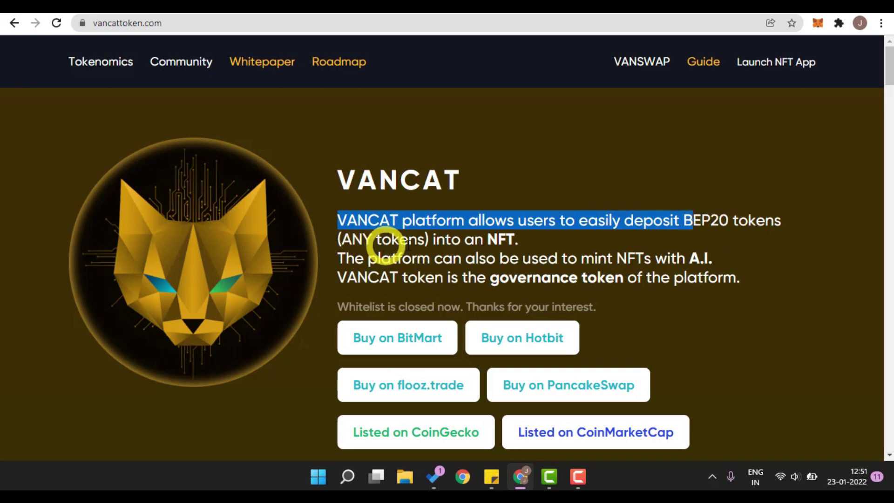
{"action": "left_click_drag", "start_coordinate": [435, 240], "coordinate": [566, 241]}
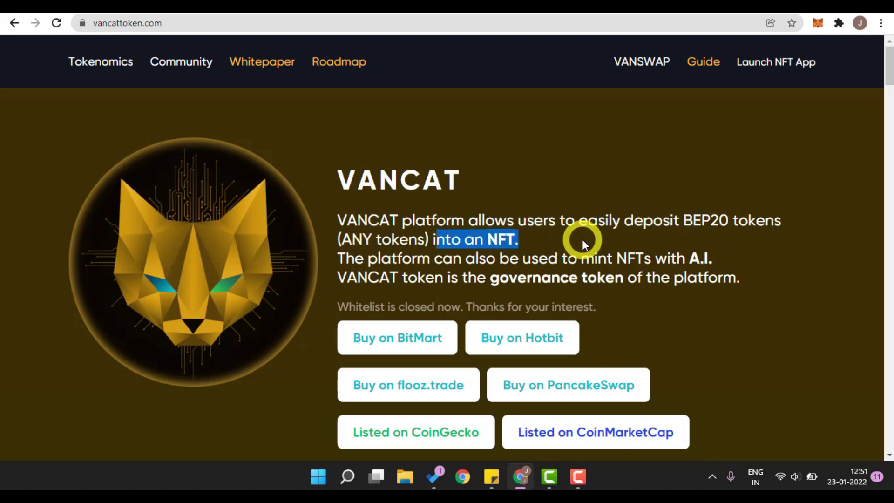
{"action": "left_click_drag", "start_coordinate": [367, 259], "coordinate": [719, 250]}
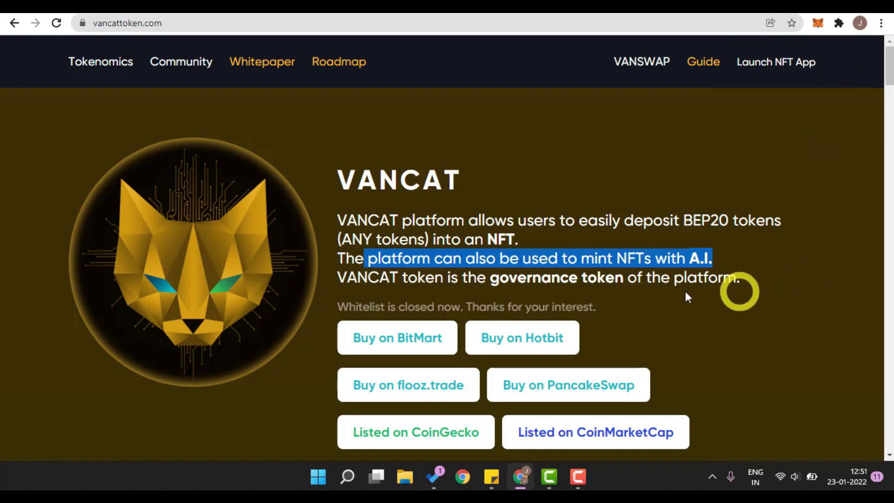
{"action": "left_click_drag", "start_coordinate": [339, 281], "coordinate": [531, 282]}
{"action": "left_click", "coordinate": [652, 303]}
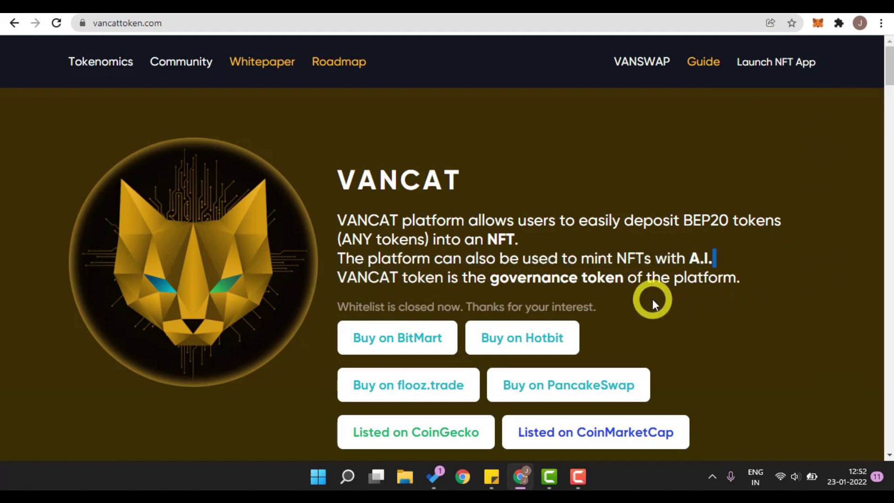
{"action": "triple_click", "coordinate": [638, 282]}
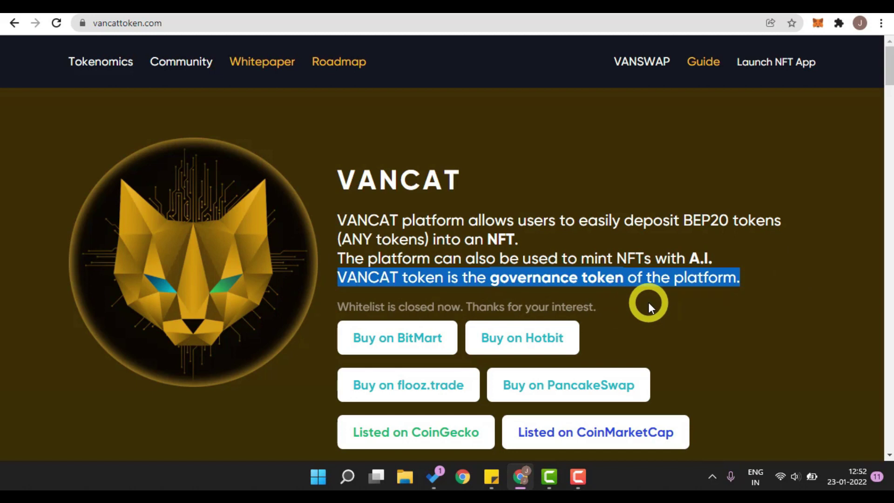
{"action": "left_click", "coordinate": [588, 353]}
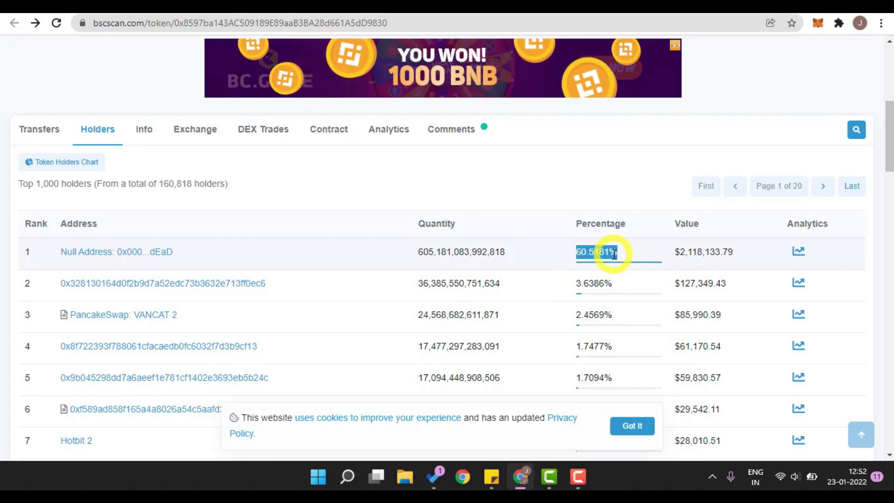
{"action": "key", "text": "alt+Right"}
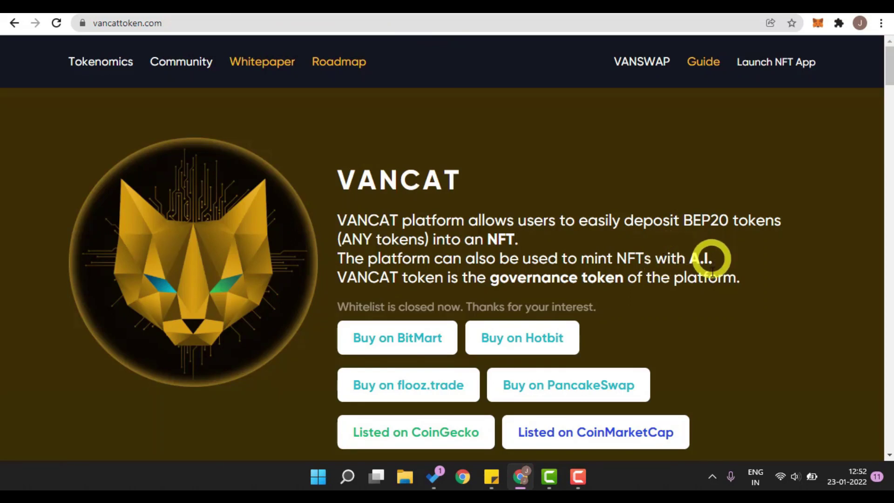
Step: Go to PancakeSwap and import VANCAT by its pasted contract address as the token to receive
{"action": "left_click", "coordinate": [611, 395]}
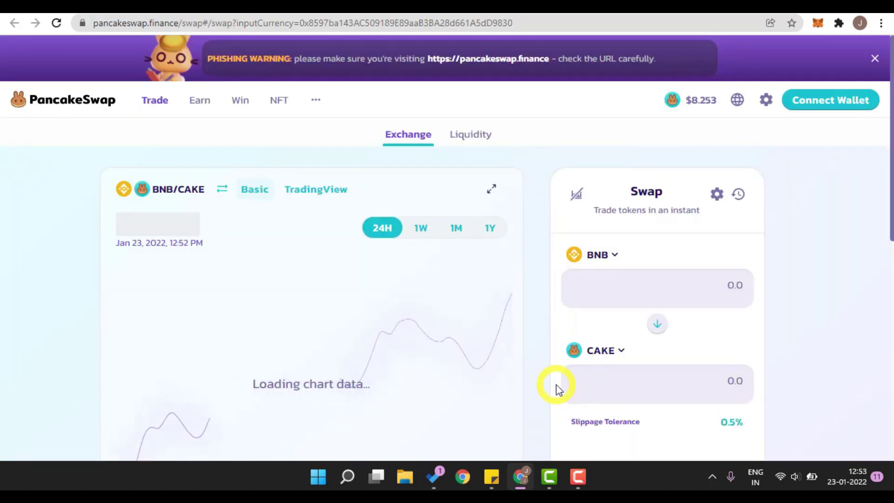
{"action": "left_click", "coordinate": [605, 351]}
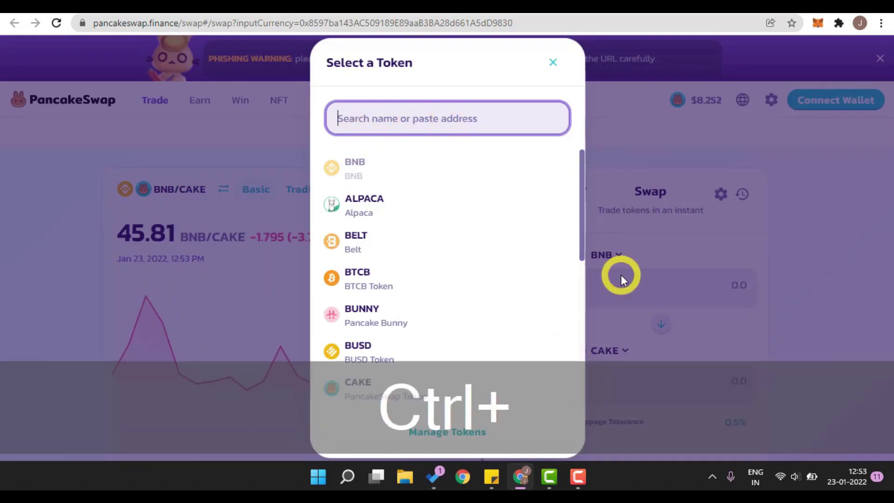
{"action": "key", "text": "ctrl+v"}
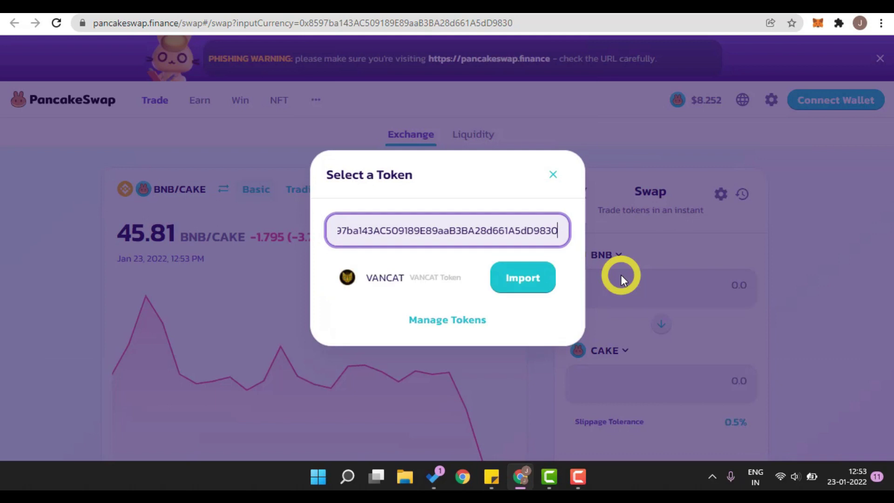
{"action": "left_click", "coordinate": [525, 277]}
{"action": "left_click", "coordinate": [360, 396]}
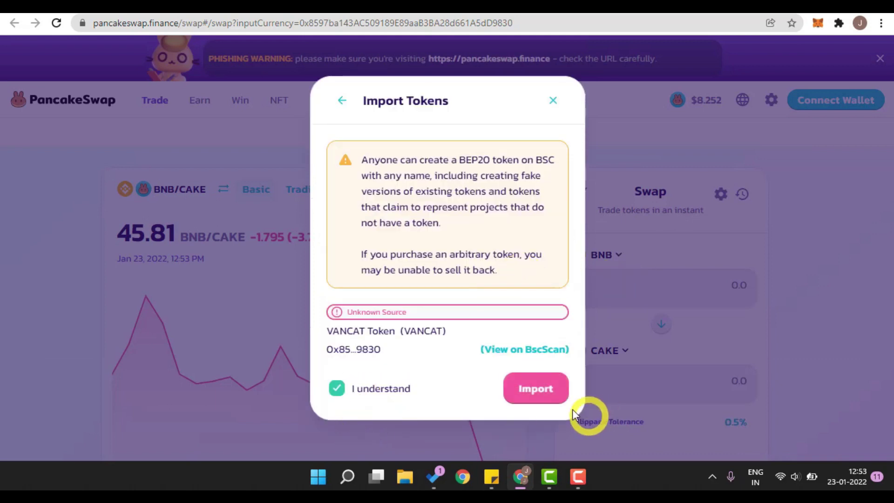
{"action": "left_click", "coordinate": [517, 393]}
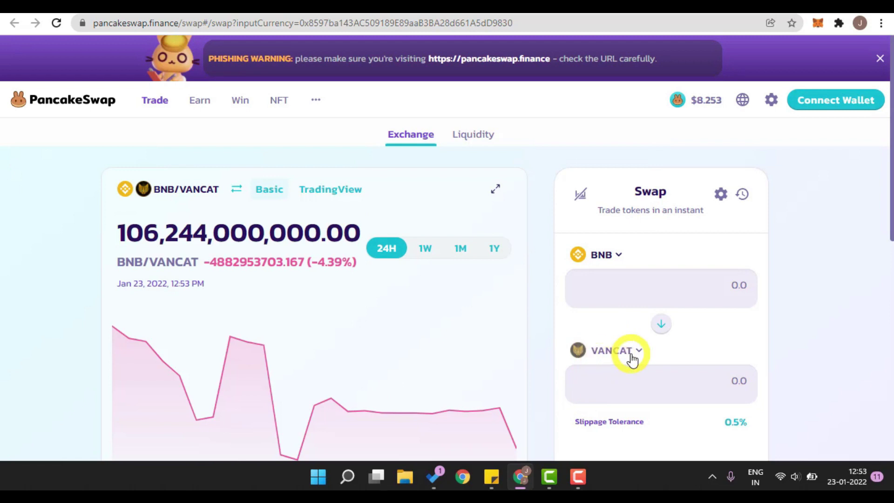
Step: Choose BUSD as the token to pay with, replacing BNB
{"action": "left_click", "coordinate": [602, 257]}
{"action": "type", "text": "bu"}
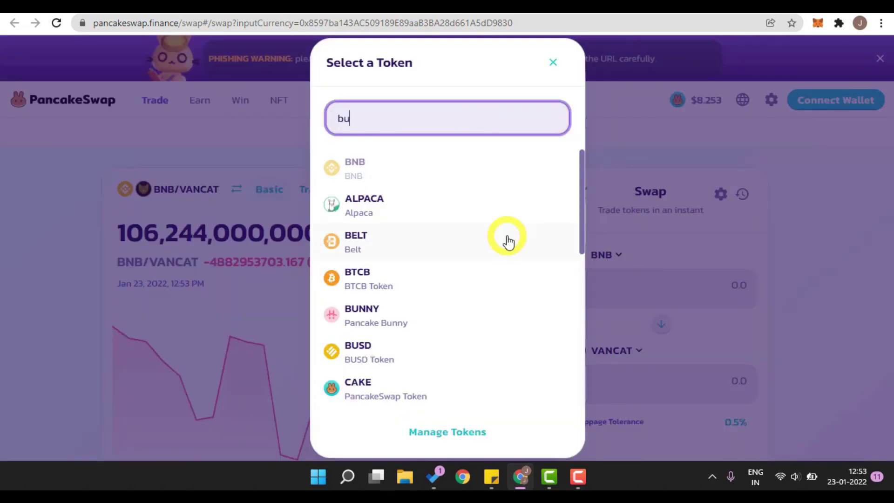
{"action": "left_click", "coordinate": [471, 220]}
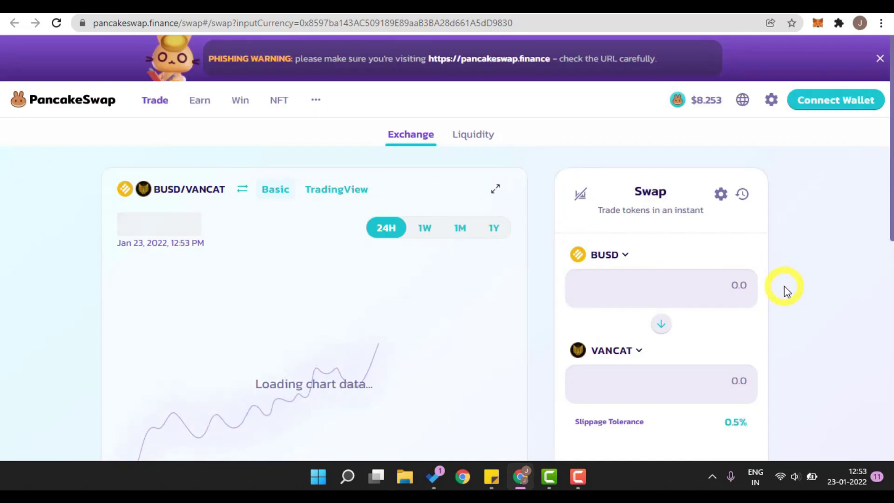
{"action": "scroll", "coordinate": [786, 290], "scroll_direction": "down", "scroll_amount": 1}
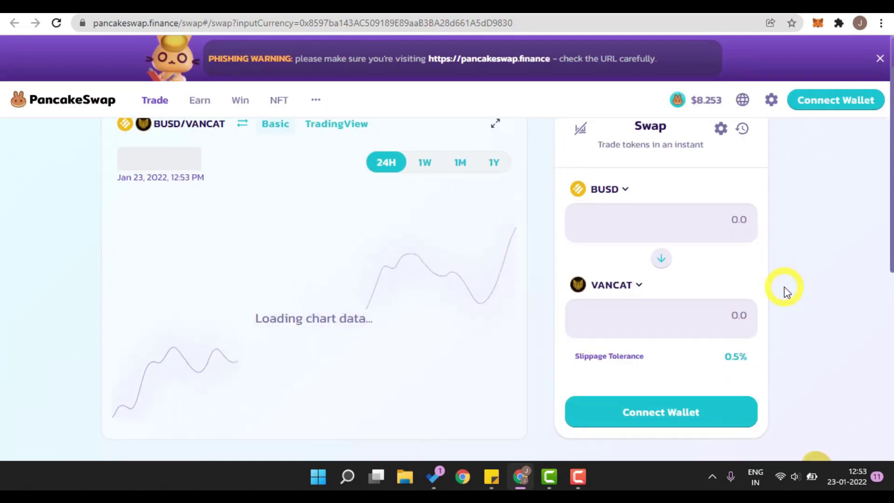
Step: Connect the MetaMask wallet and enter 10 BUSD as the swap amount
{"action": "left_click", "coordinate": [680, 427]}
{"action": "left_click", "coordinate": [380, 187]}
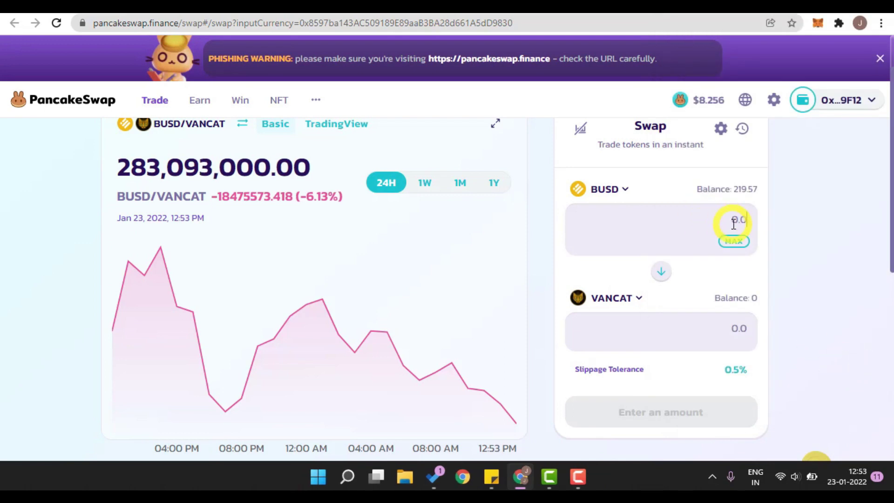
{"action": "type", "text": "10"}
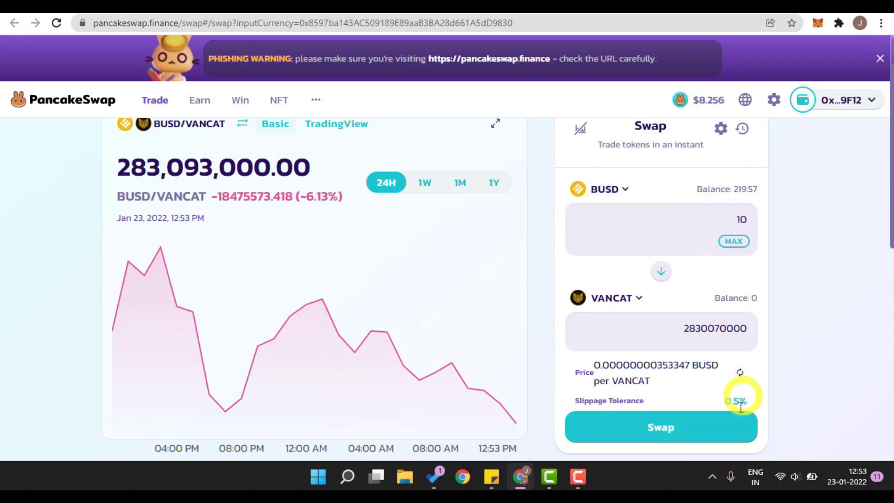
Step: Submit the 10 BUSD to VANCAT swap, accepting the updated price, and highlight the resulting error
{"action": "left_click", "coordinate": [666, 444]}
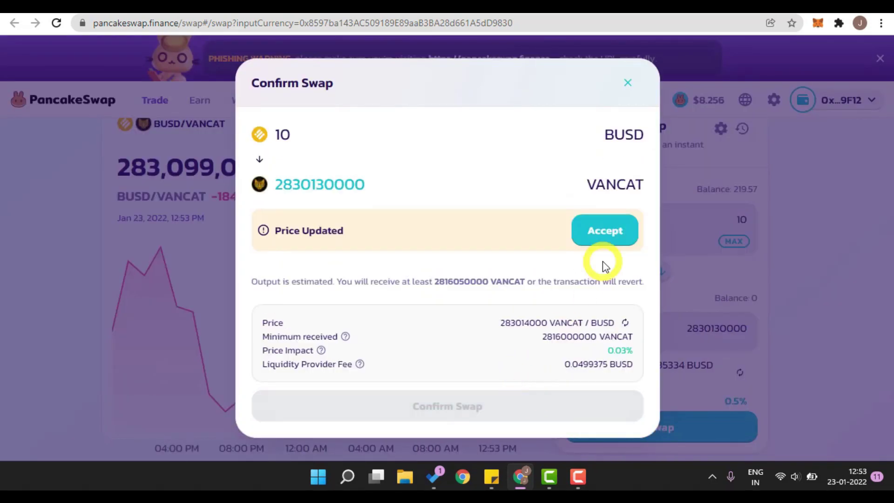
{"action": "left_click", "coordinate": [602, 233]}
{"action": "left_click", "coordinate": [512, 373]}
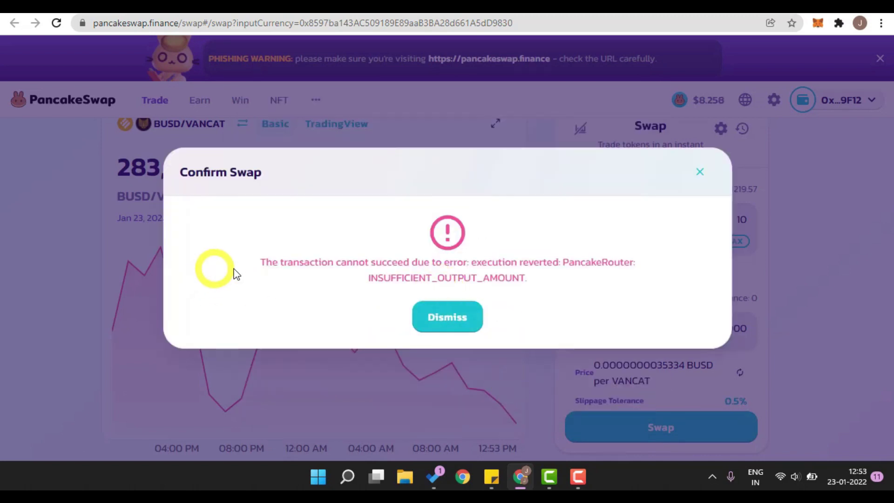
{"action": "left_click_drag", "start_coordinate": [230, 267], "coordinate": [550, 298]}
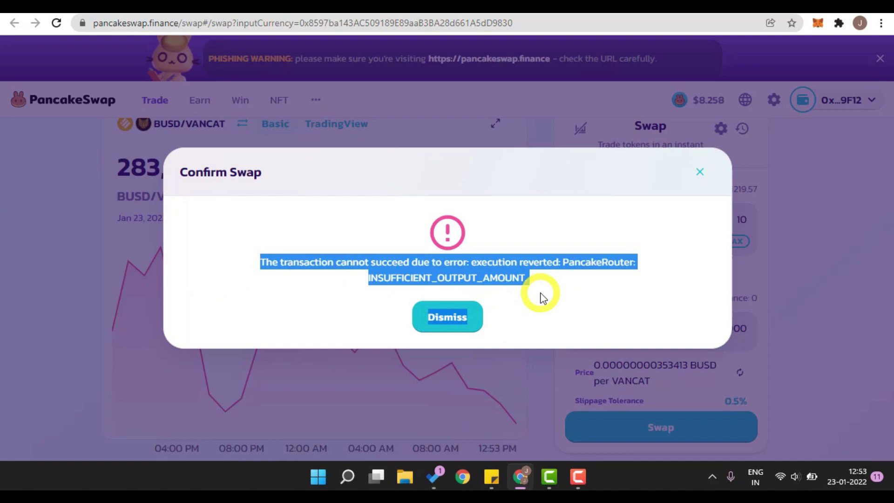
Step: Dismiss the failed-swap error, raise slippage tolerance to 12%, and review the 10 BUSD swap again
{"action": "left_click", "coordinate": [442, 322]}
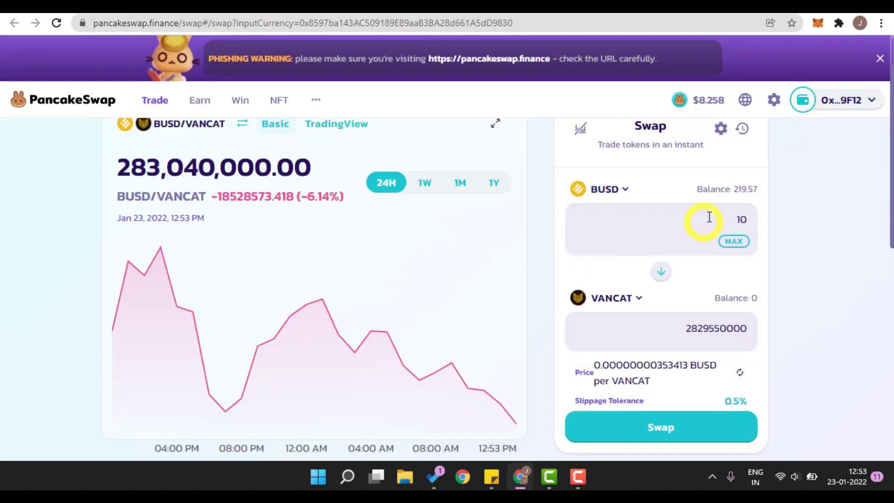
{"action": "left_click", "coordinate": [720, 131]}
{"action": "left_click", "coordinate": [498, 304]}
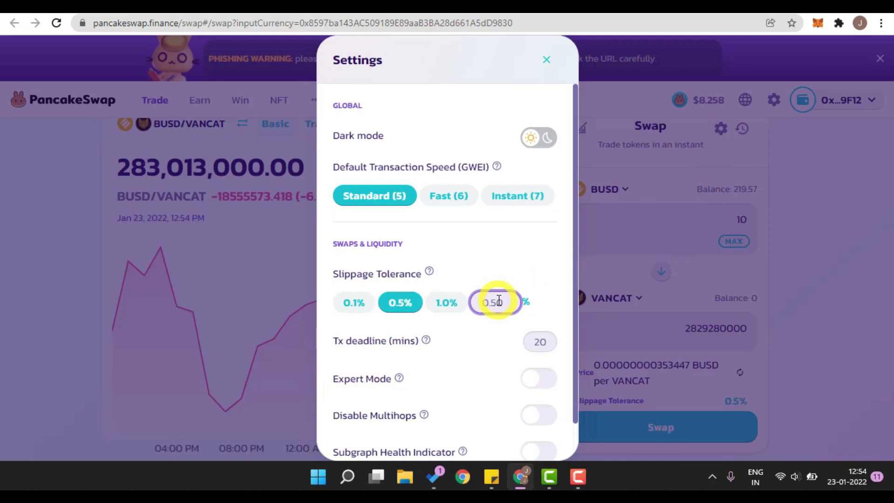
{"action": "type", "text": "12"}
{"action": "left_click", "coordinate": [773, 333]}
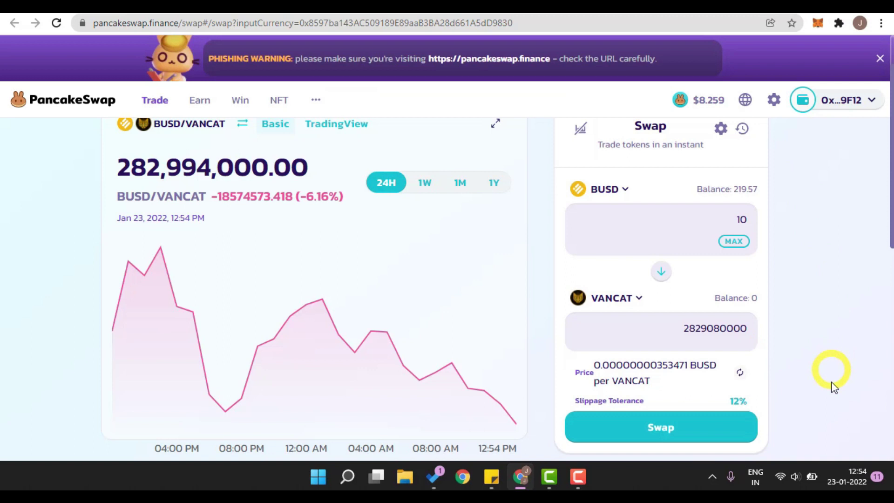
{"action": "left_click", "coordinate": [635, 428]}
Step: Confirm the 10 BUSD to VANCAT swap and approve the transaction in MetaMask
{"action": "left_click", "coordinate": [613, 387]}
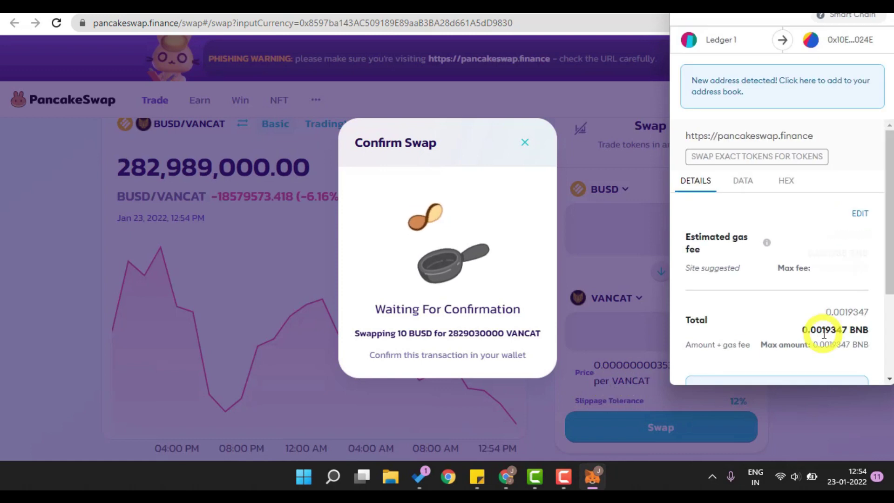
{"action": "scroll", "coordinate": [792, 326], "scroll_direction": "down", "scroll_amount": 3}
{"action": "left_click", "coordinate": [823, 362]}
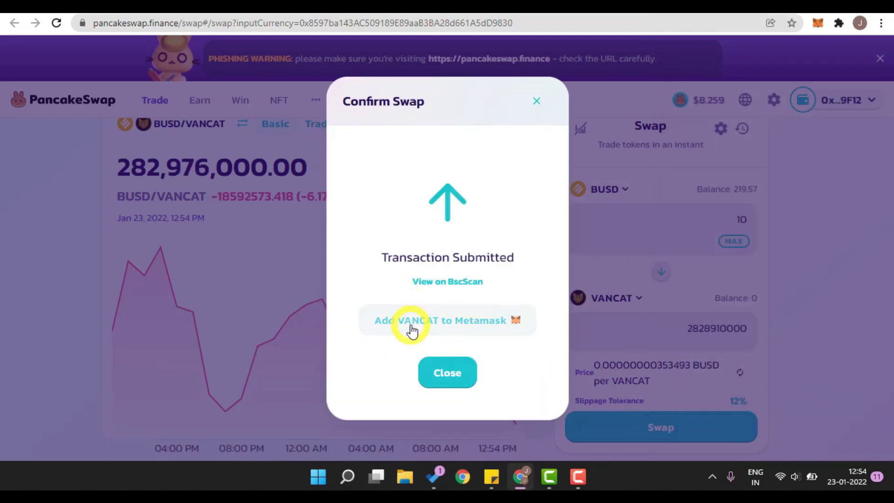
Step: Add the VANCAT token to MetaMask and close the transaction submitted dialog
{"action": "left_click", "coordinate": [422, 327]}
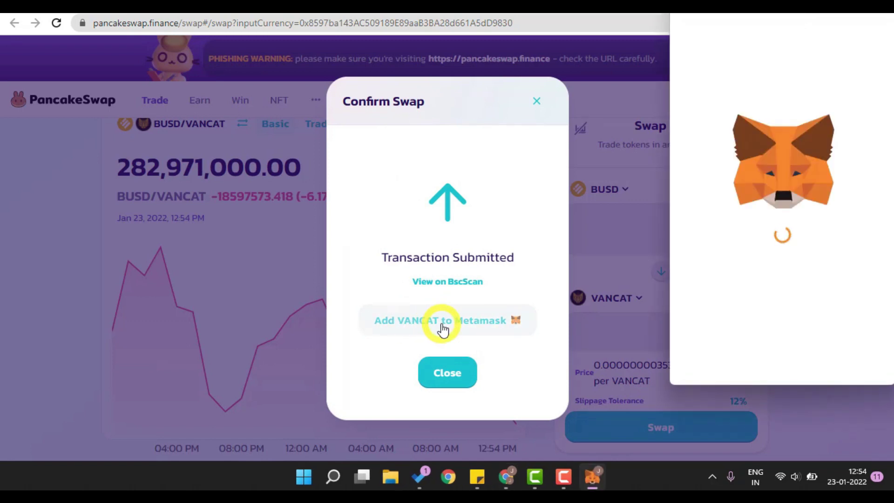
{"action": "left_click", "coordinate": [848, 359]}
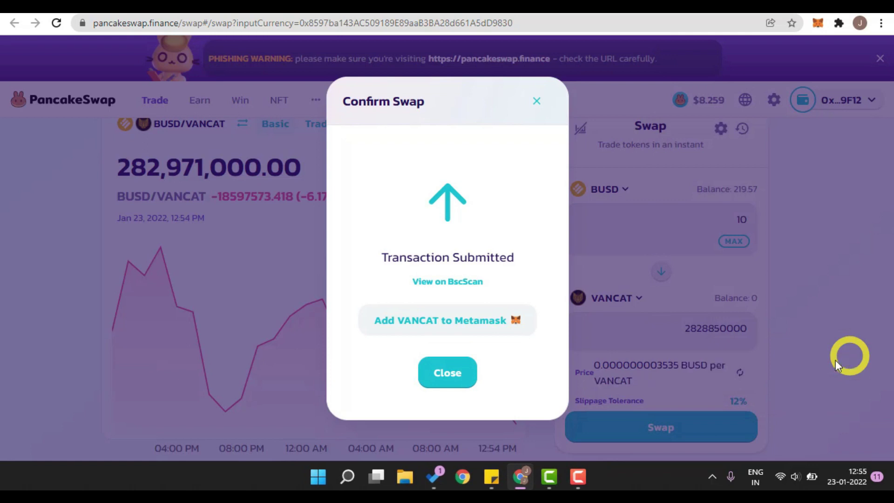
{"action": "left_click", "coordinate": [448, 373]}
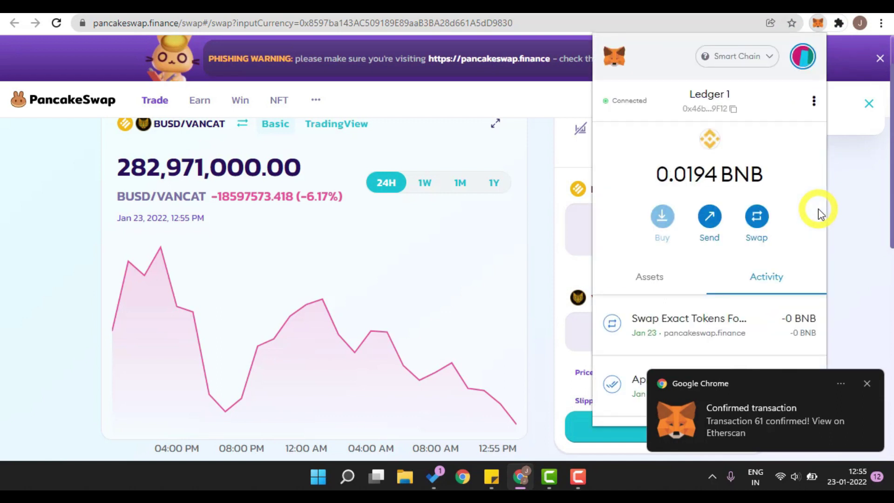
{"action": "left_click", "coordinate": [643, 289]}
{"action": "scroll", "coordinate": [714, 284], "scroll_direction": "down", "scroll_amount": 4}
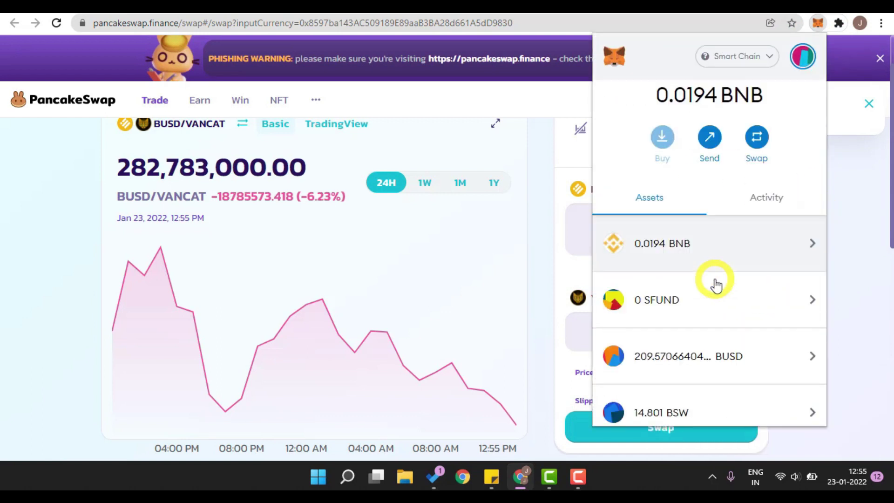
{"action": "left_click", "coordinate": [709, 352]}
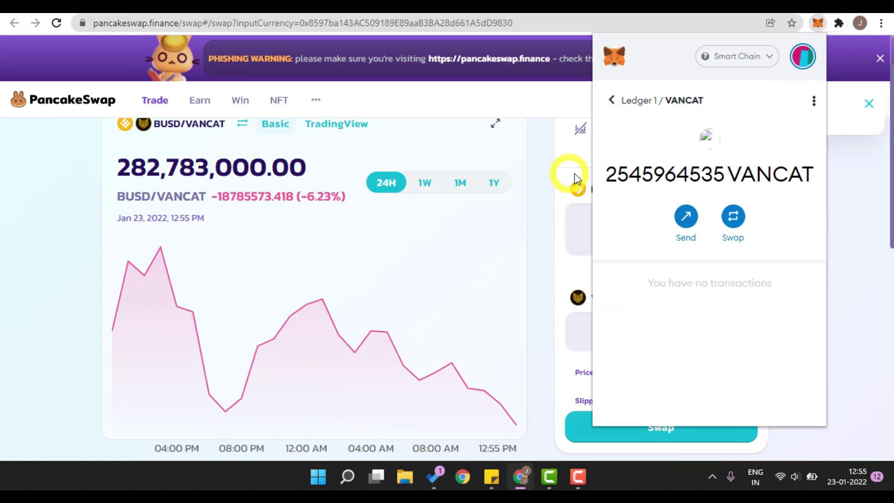
{"action": "left_click_drag", "start_coordinate": [594, 175], "coordinate": [734, 175]}
{"action": "left_click", "coordinate": [689, 174]}
{"action": "double_click", "coordinate": [655, 177]}
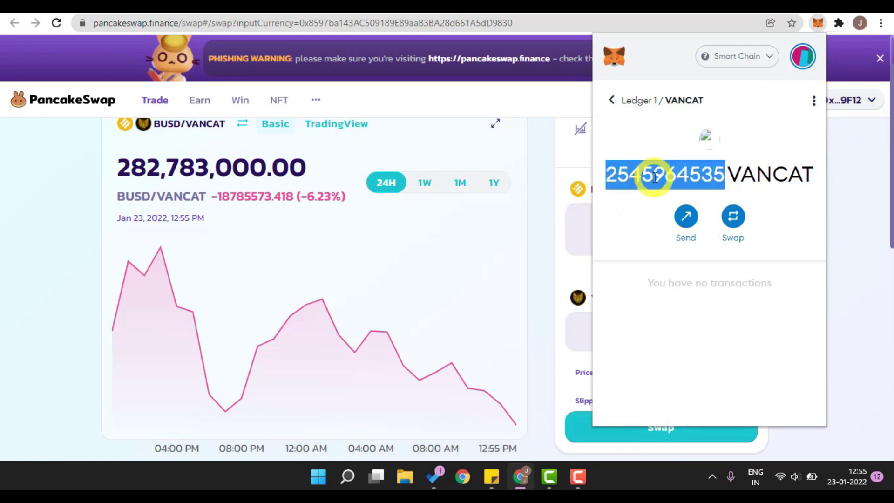